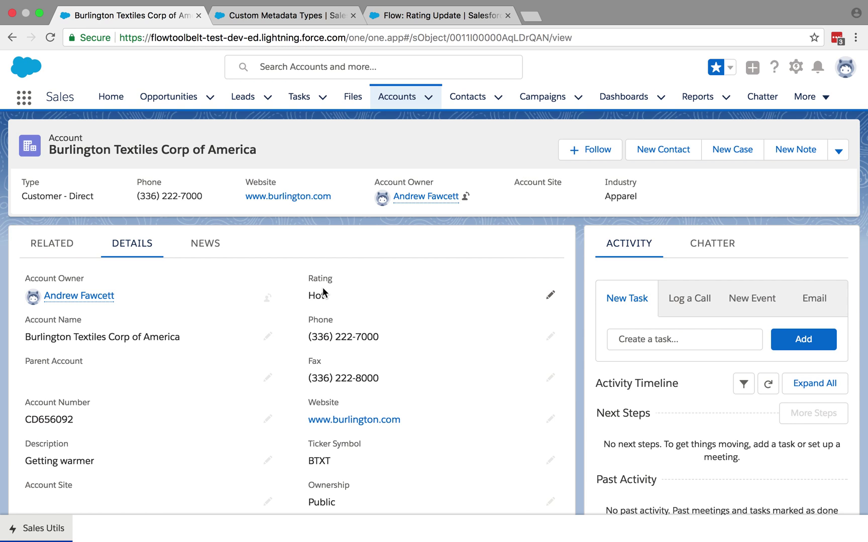
# Step: From the Flow: Rating Update detail page, open the Rating Update flow in Flow Designer
pyautogui.click(409, 15)
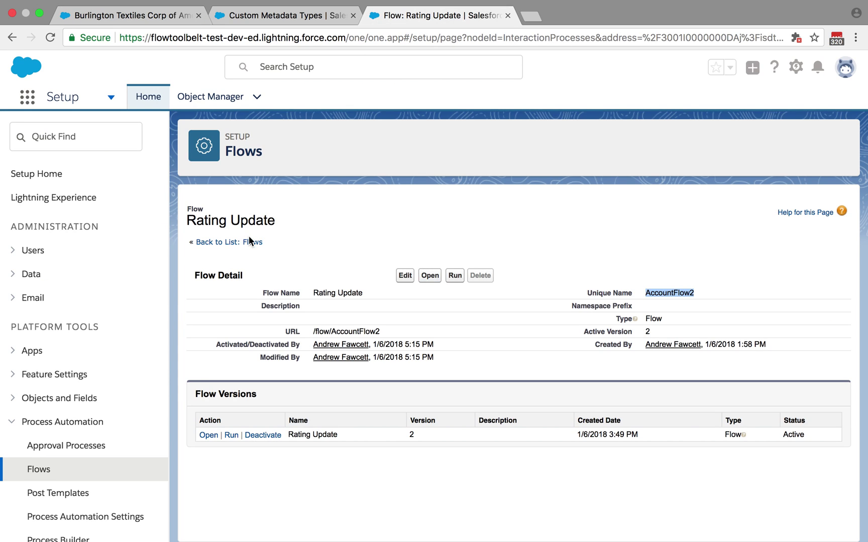
pyautogui.doubleClick(670, 293)
pyautogui.click(431, 276)
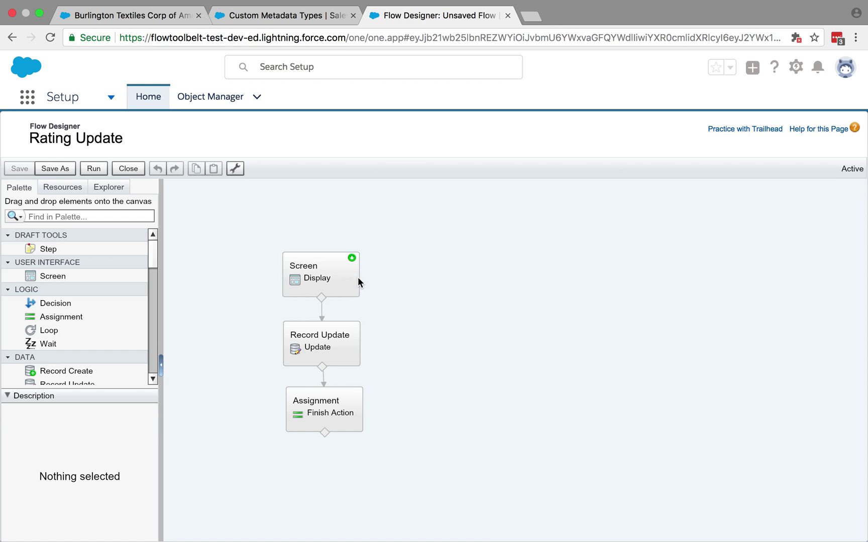
# Step: Review the Display screen element's settings and close them
pyautogui.click(333, 284)
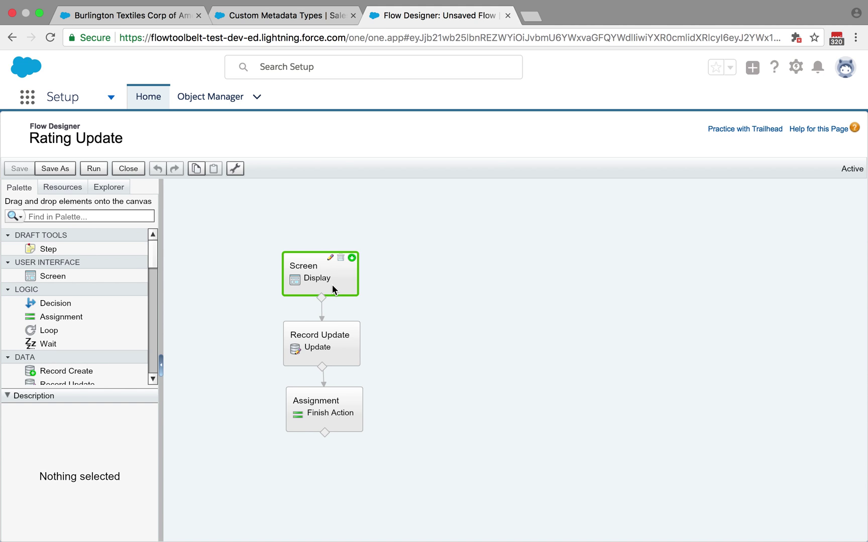
pyautogui.doubleClick(332, 284)
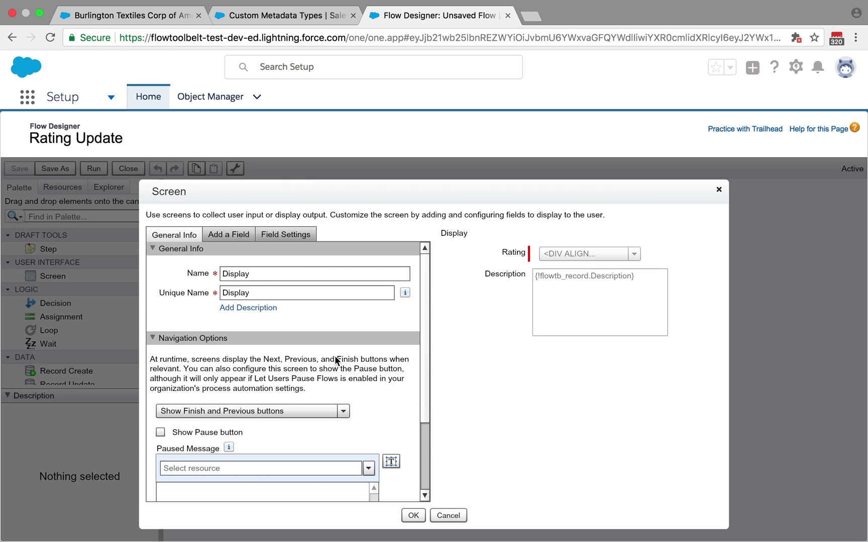
pyautogui.click(414, 516)
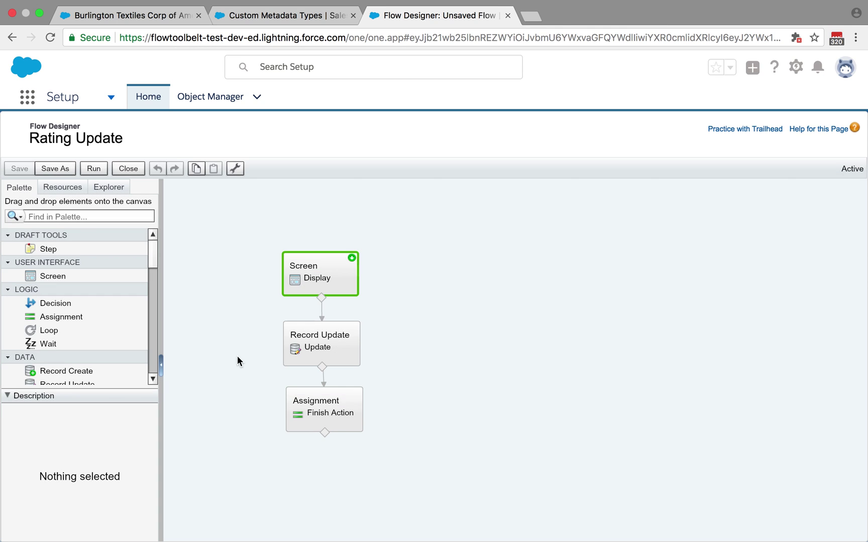
# Step: Inspect the Record Update setting Account Description and Rating from {!DescriptionField} and {!SelectedRating}, without changes
pyautogui.doubleClick(309, 348)
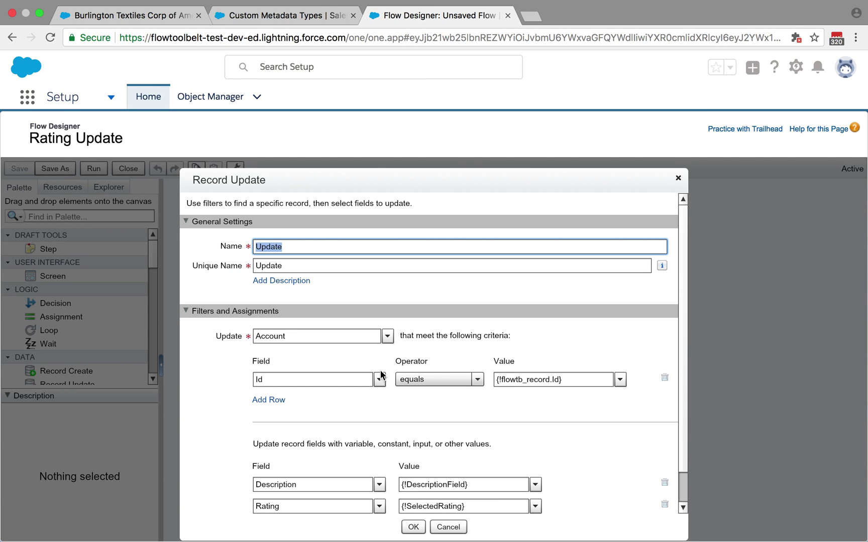
pyautogui.scroll(-1, 381, 374)
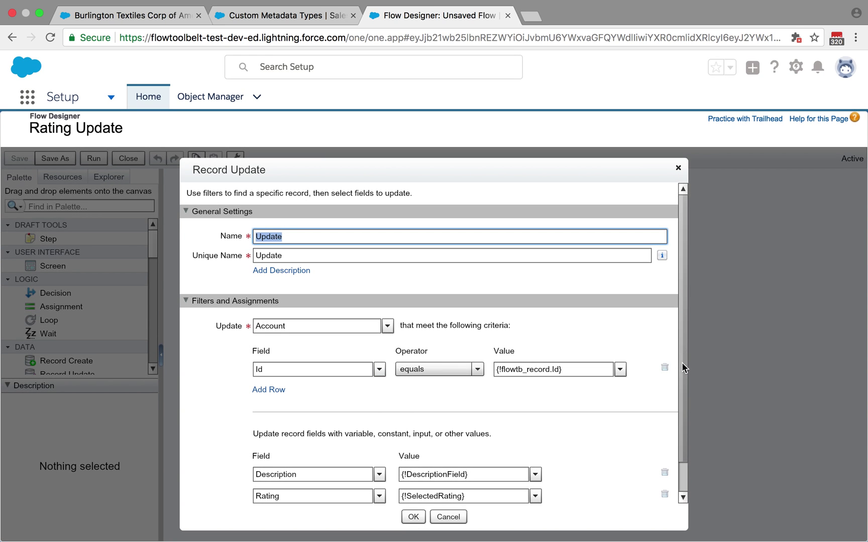
pyautogui.moveTo(681, 362); pyautogui.dragTo(681, 384)
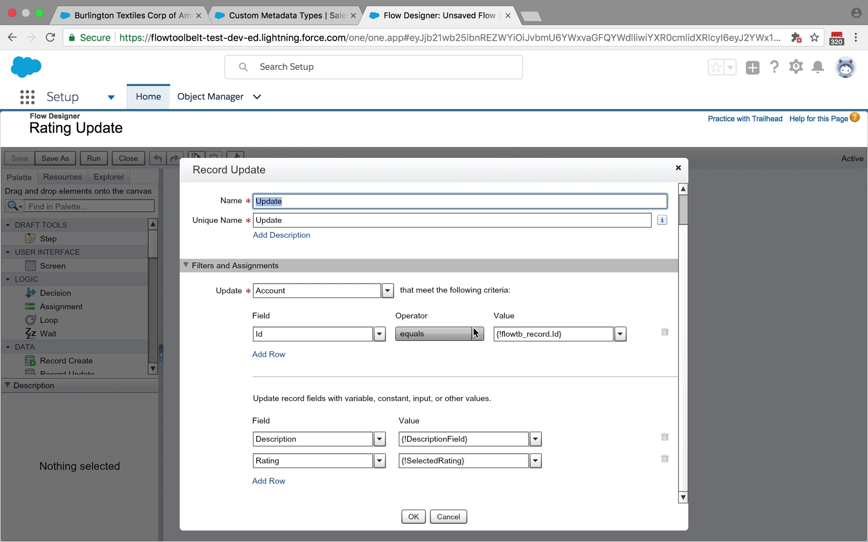
pyautogui.click(447, 517)
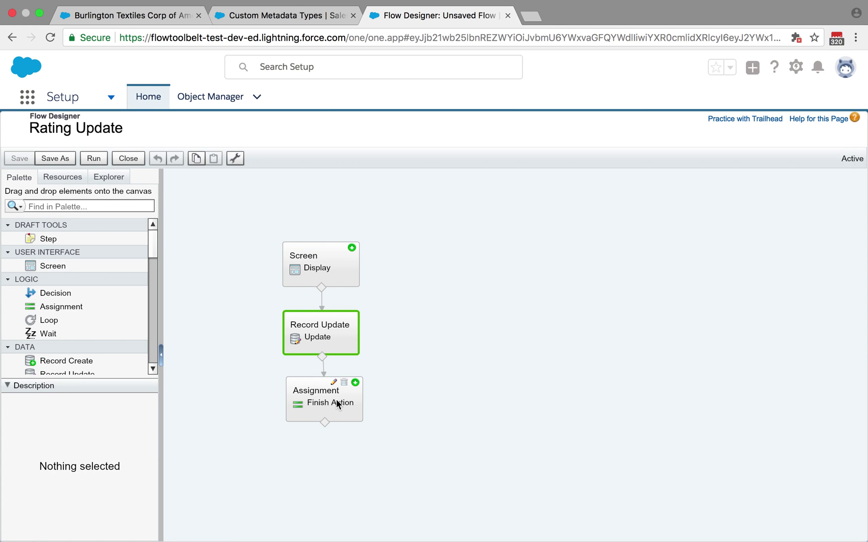
# Step: Review the Finish Action assignment setting {!flowtb_event} to e.force:refreshView, then confirm it
pyautogui.click(336, 401)
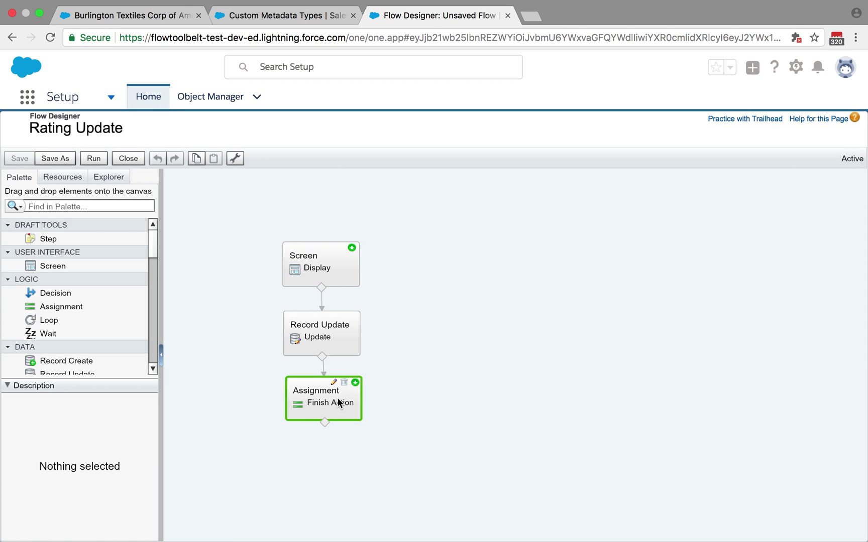
pyautogui.doubleClick(338, 397)
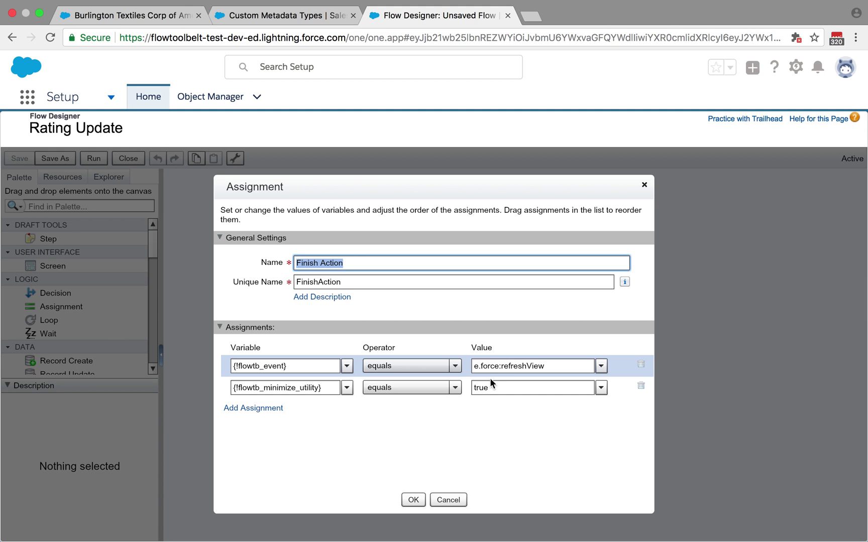
pyautogui.click(413, 499)
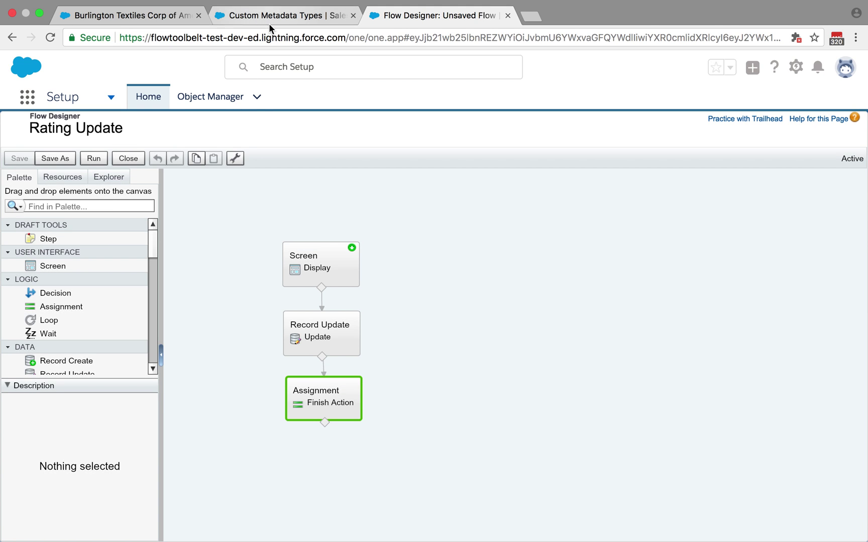
# Step: Change the Account dynamic flow component's Flow to AccountFlow2, save, and return to Burlington Textiles
pyautogui.click(269, 23)
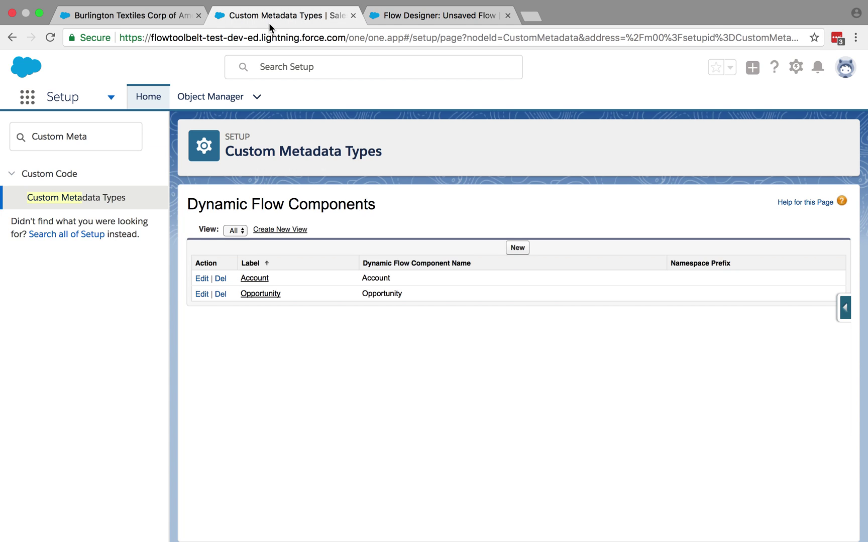
pyautogui.click(203, 278)
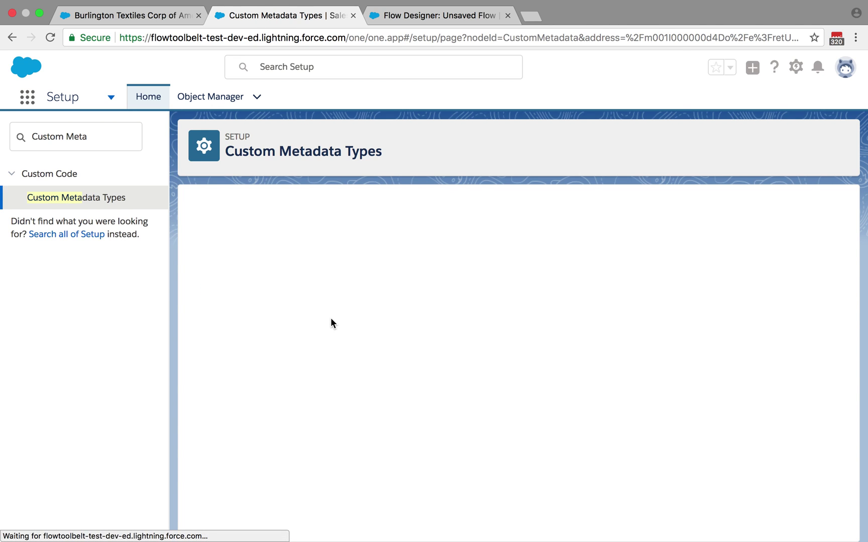
pyautogui.doubleClick(354, 314)
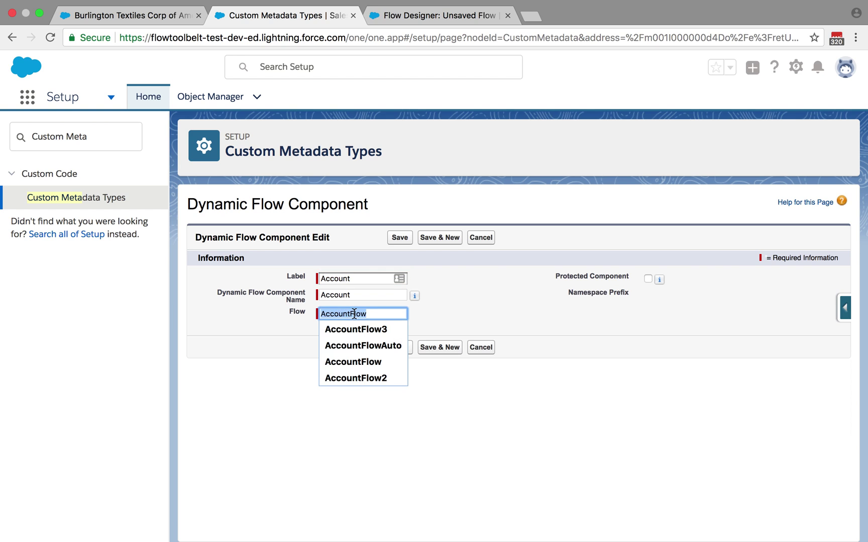
pyautogui.press('Right')
pyautogui.write('2')
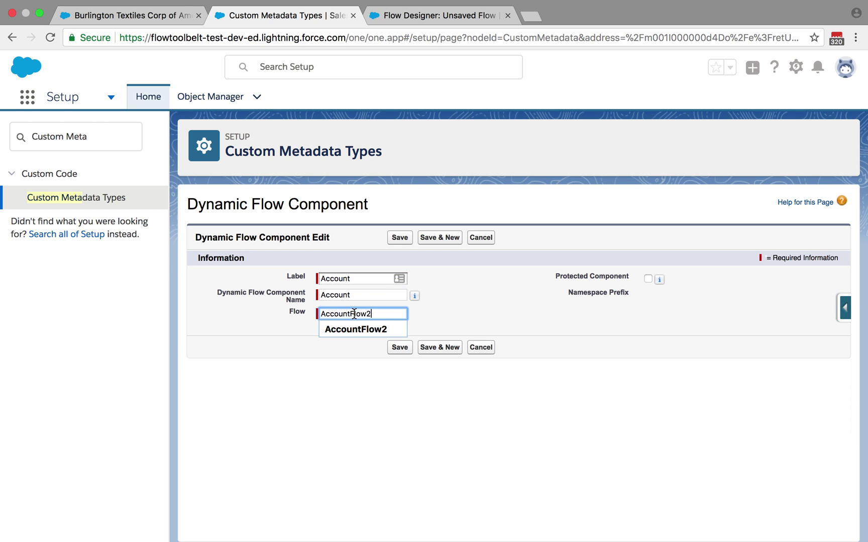
pyautogui.click(400, 347)
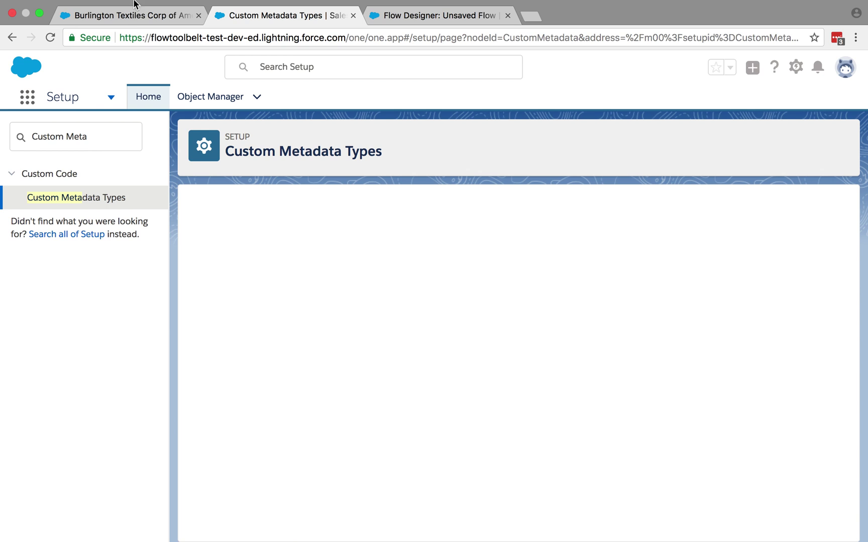
pyautogui.click(127, 15)
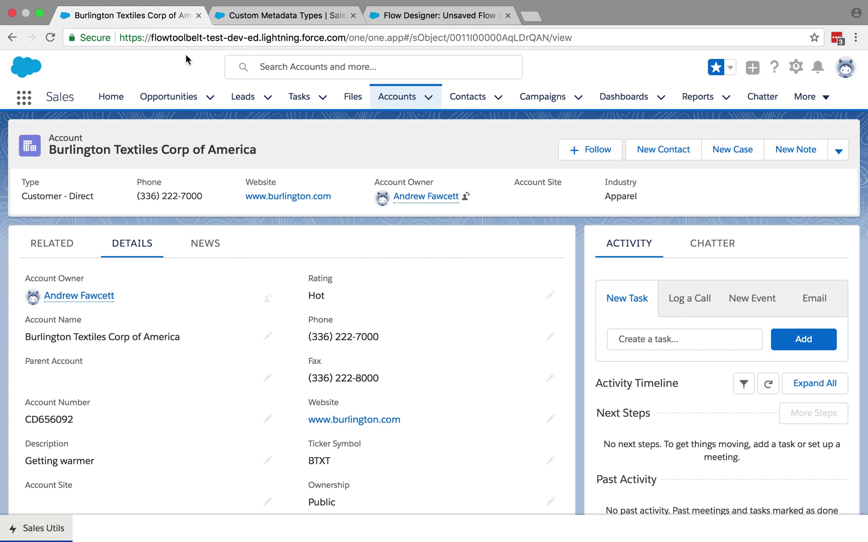
# Step: Reload the Burlington Textiles page and launch the Rating Update flow from Sales Utils
pyautogui.click(203, 39)
pyautogui.press('Return')
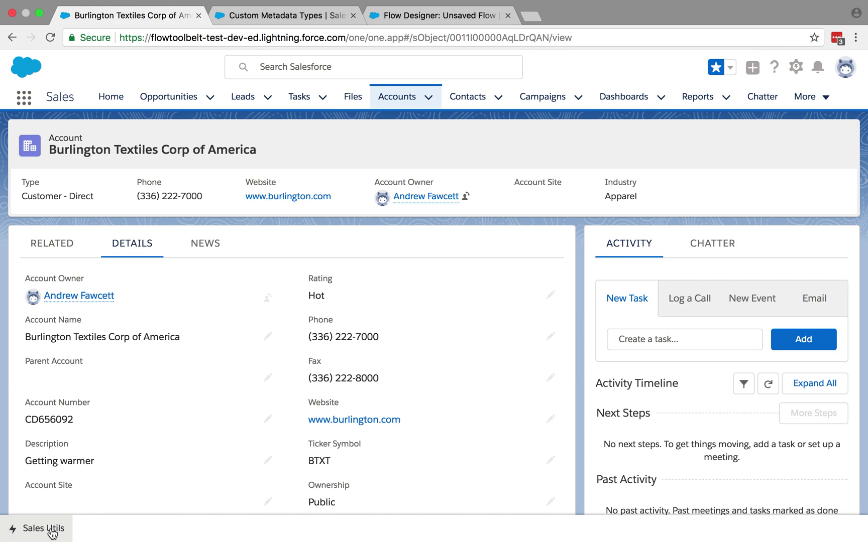
pyautogui.click(52, 533)
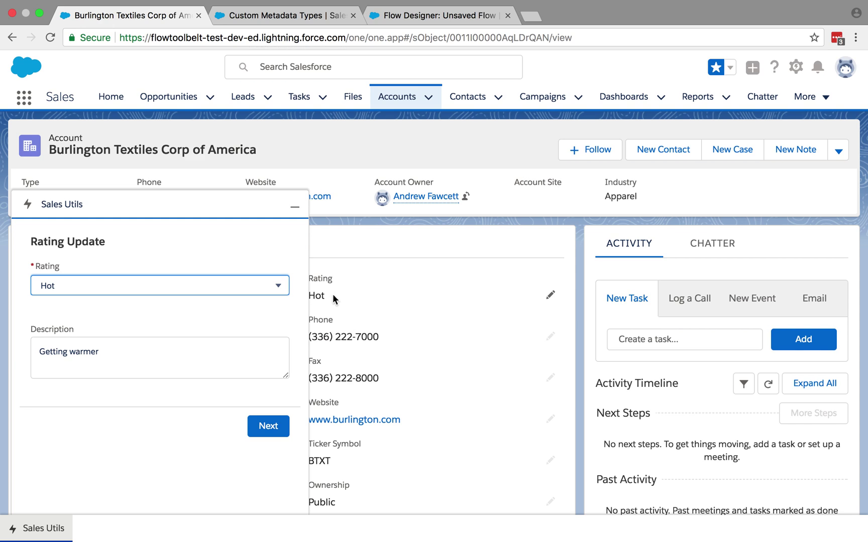
# Step: Enter Rating Warm and replace the Description with 'Ok', then submit
pyautogui.click(231, 283)
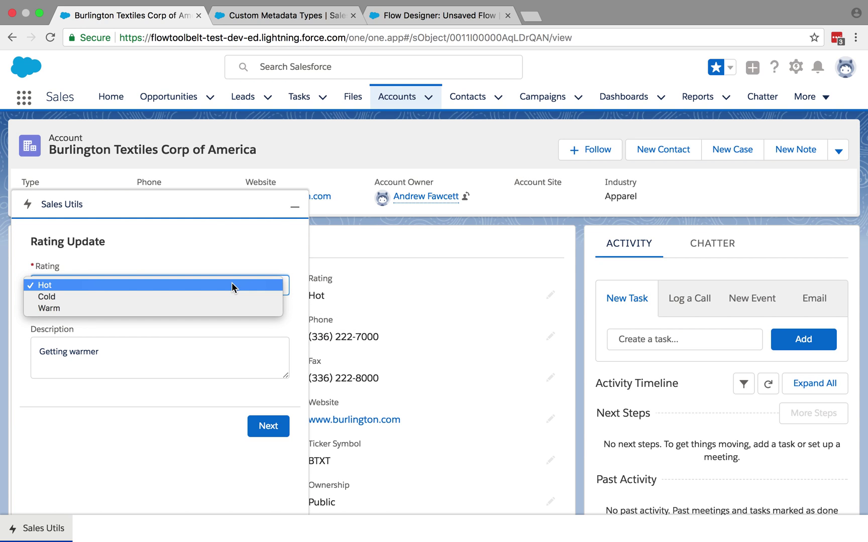
pyautogui.click(221, 307)
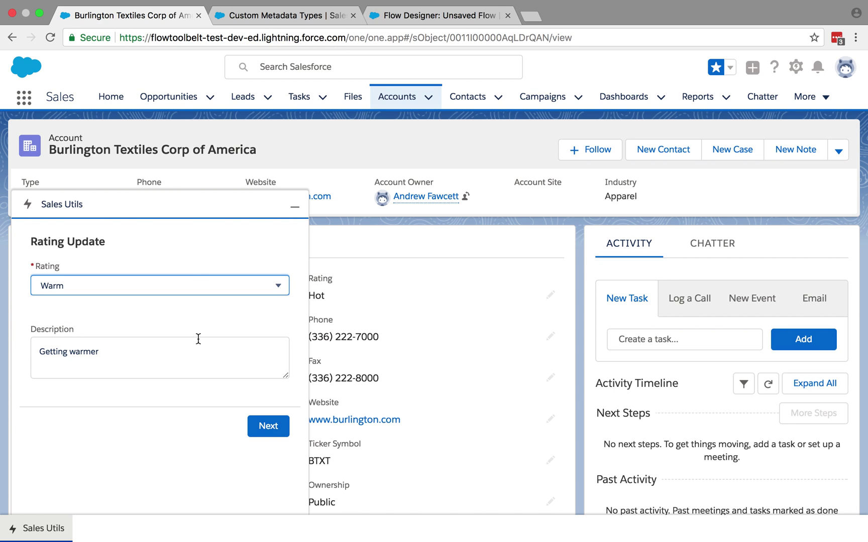
pyautogui.doubleClick(178, 344)
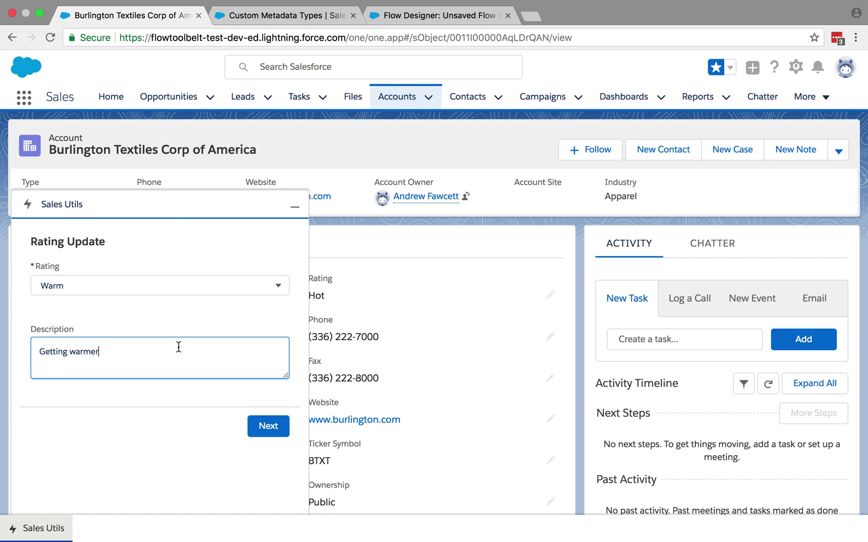
pyautogui.press('Up')
pyautogui.press('super+a')
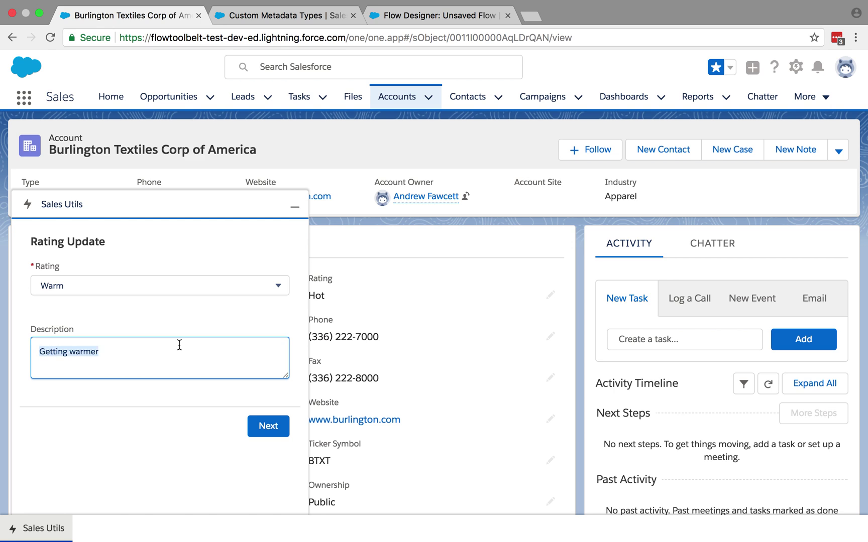
pyautogui.write('Ok')
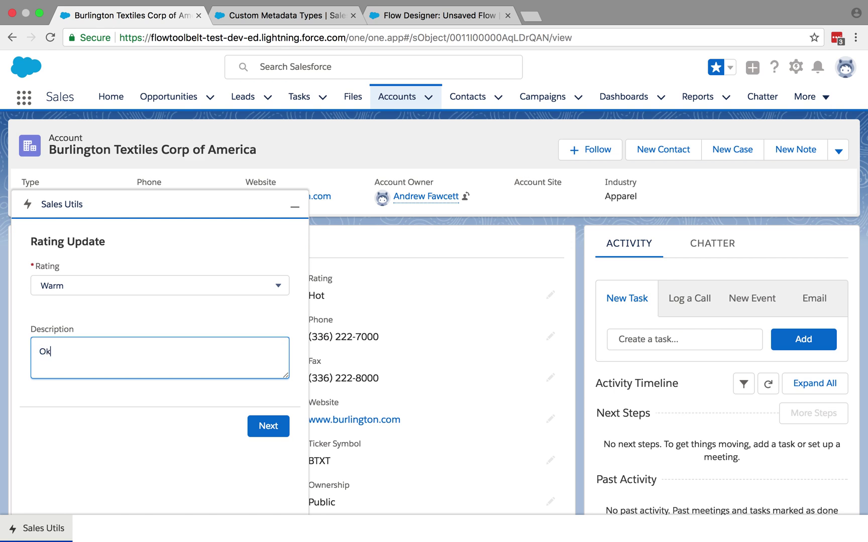
pyautogui.click(266, 427)
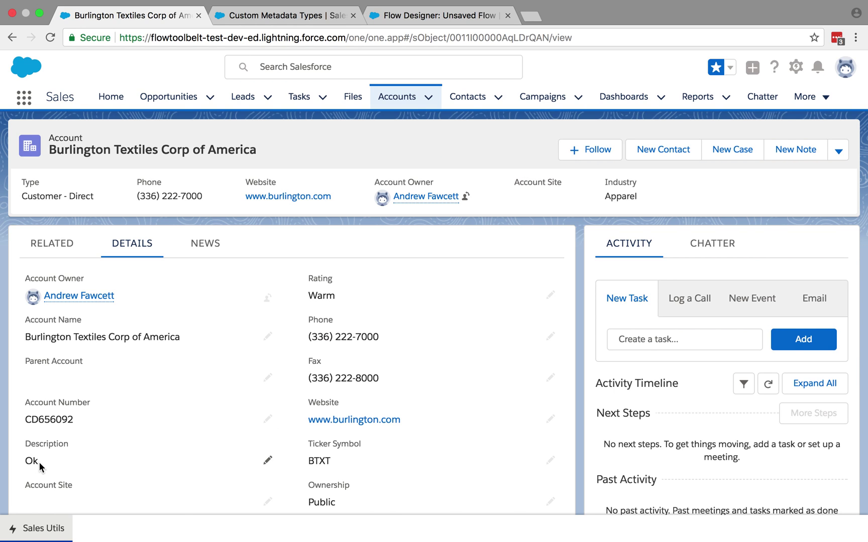
# Step: Reopen the Rating Update flow in Sales Utils, now prefilled with Warm and Ok
pyautogui.click(44, 525)
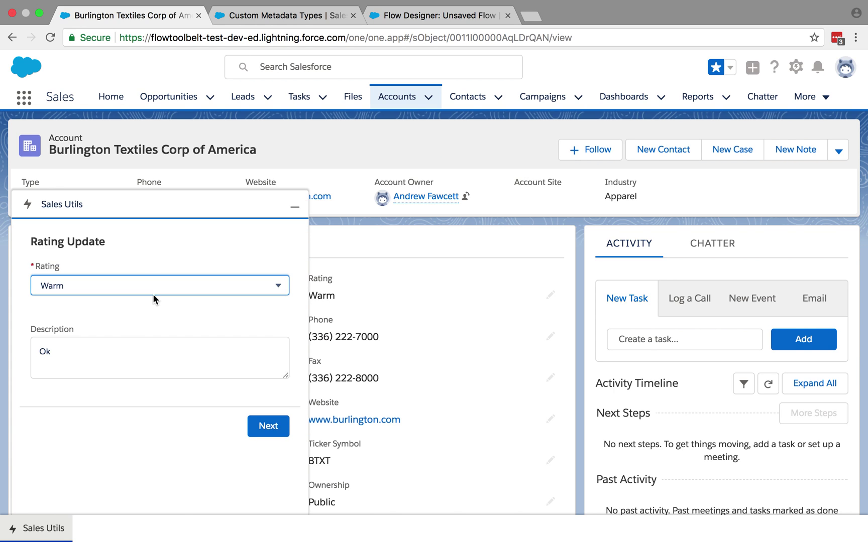